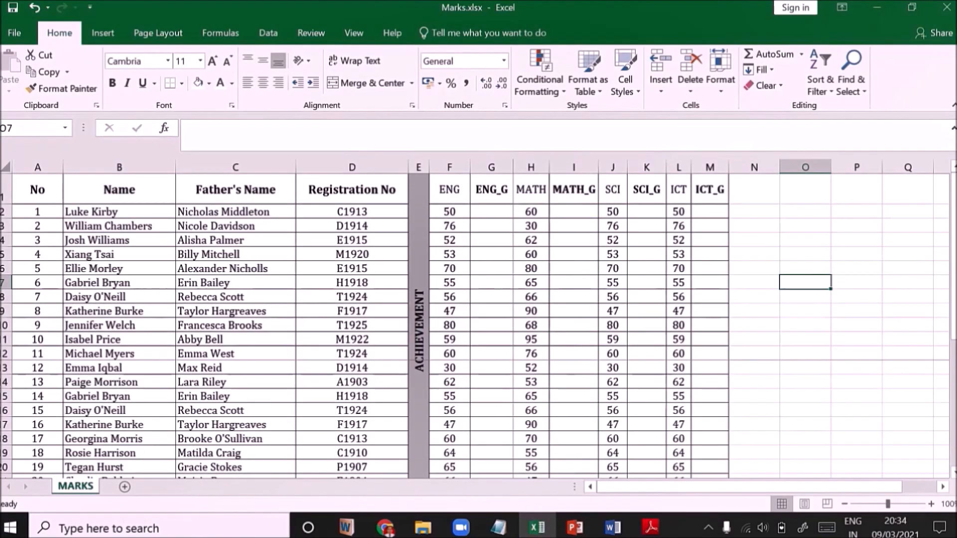
- Begin an IF formula in cell G2 (ENG_G) that returns "A" when F2>=90
click(491, 211)
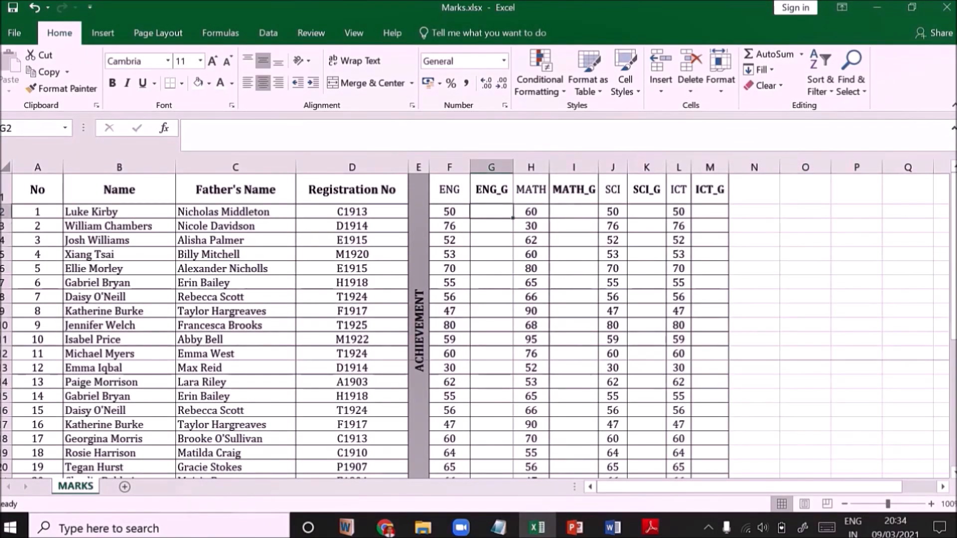
click(221, 33)
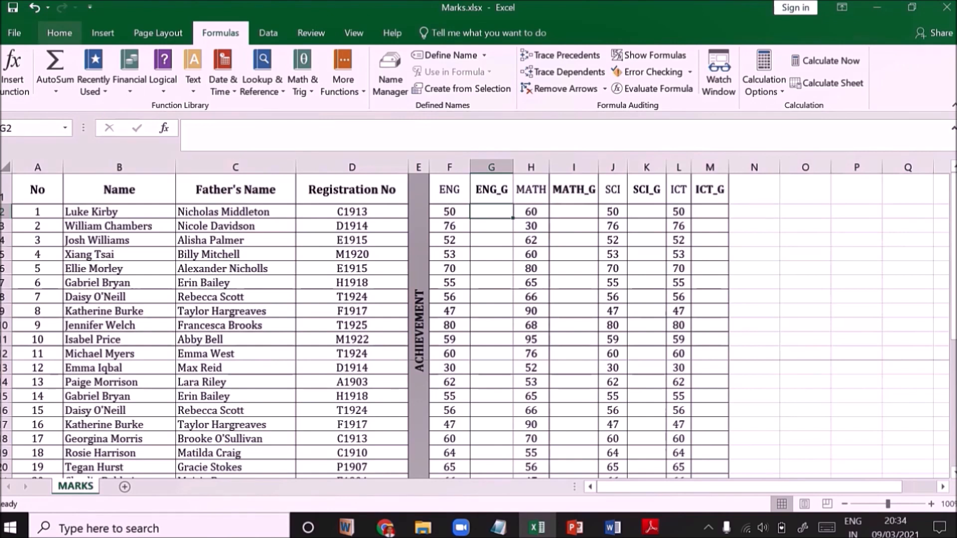
click(59, 33)
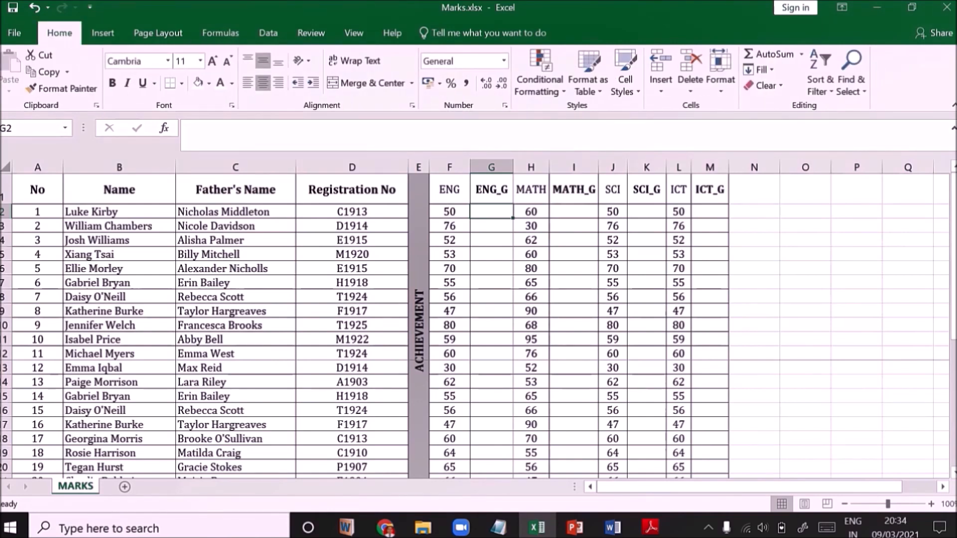
text(=)
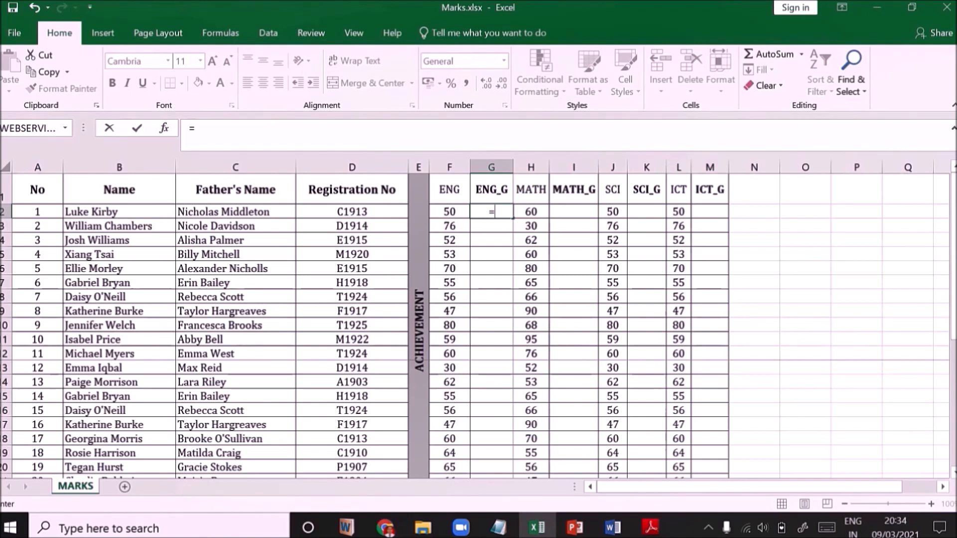
text(if)
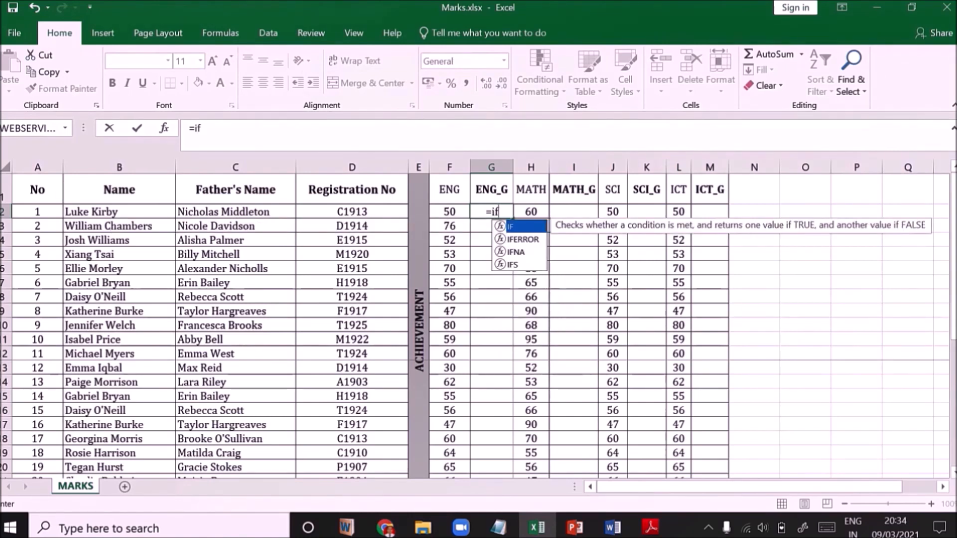
key(Tab)
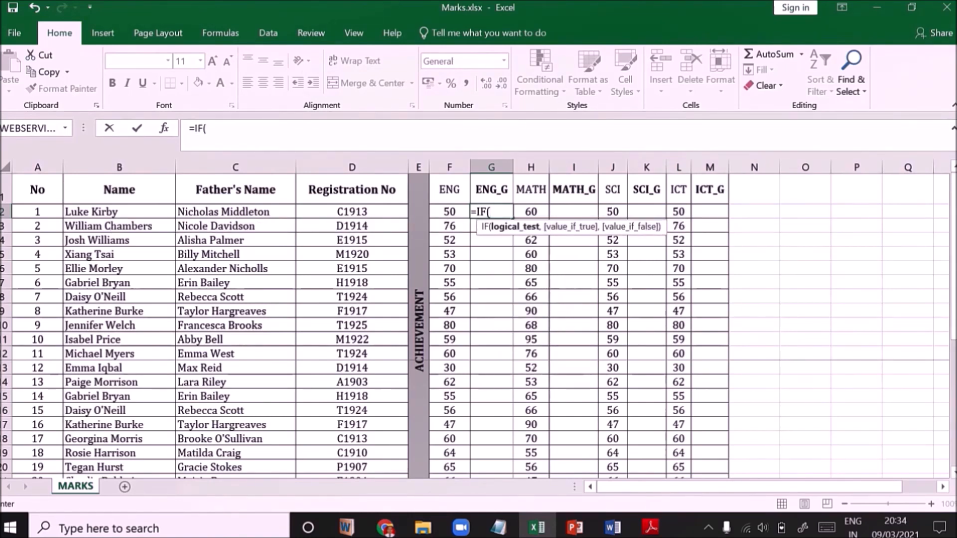
click(449, 212)
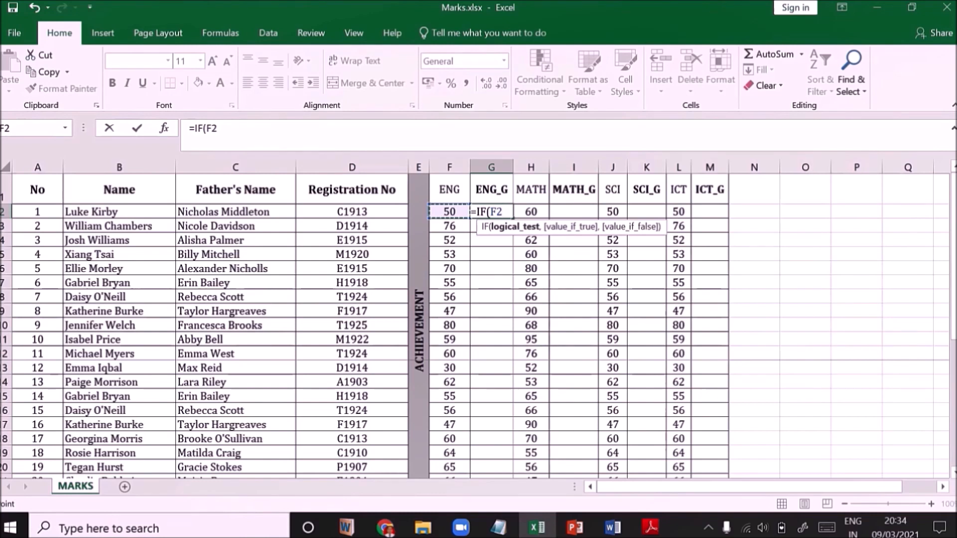
text(>=)
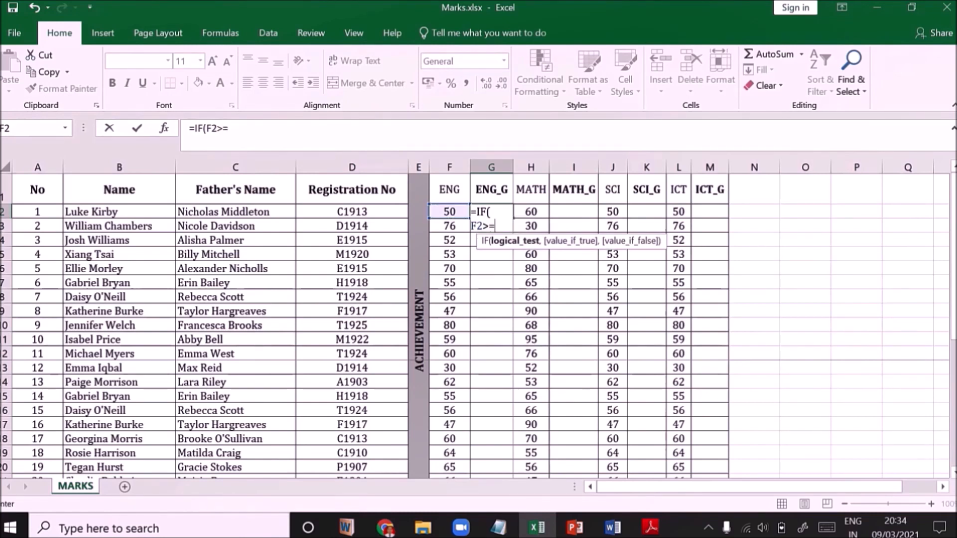
text(90)
text(,A)
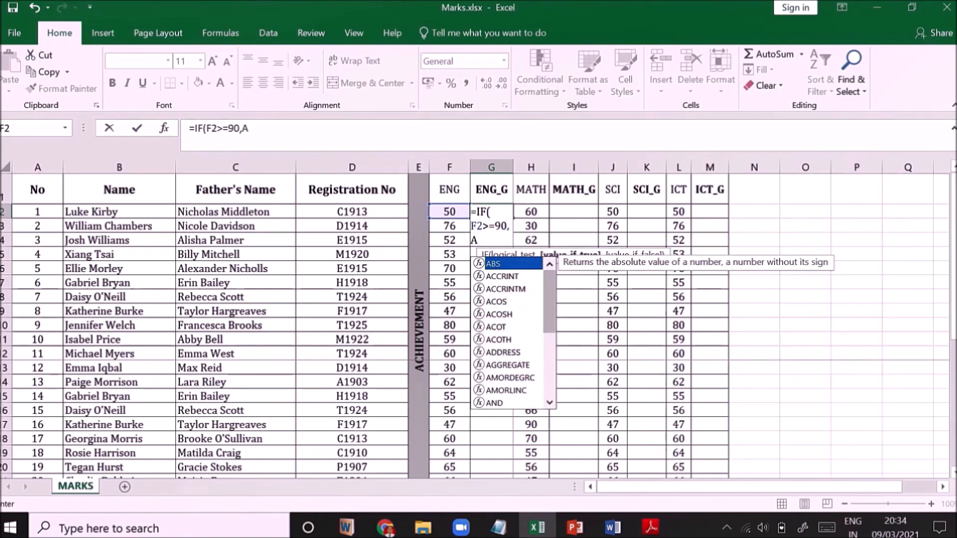
key(BackSpace)
text(")
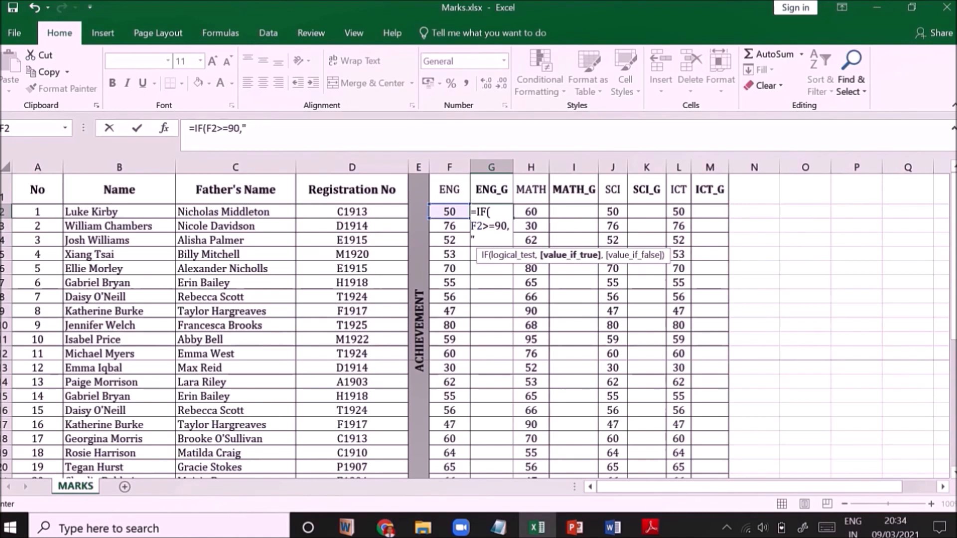
text(A",)
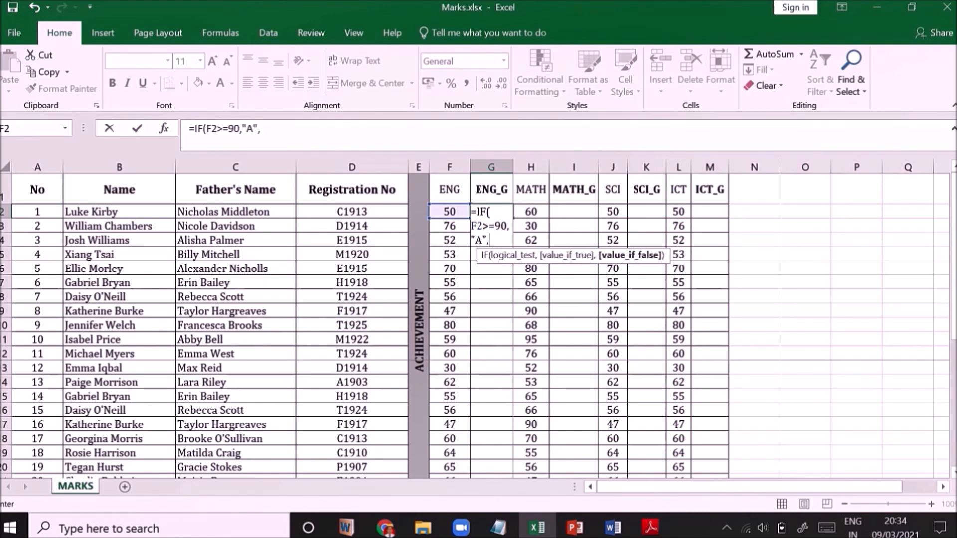
- Nest a second IF in the G2 formula that returns "B" when F2>=80
text(if)
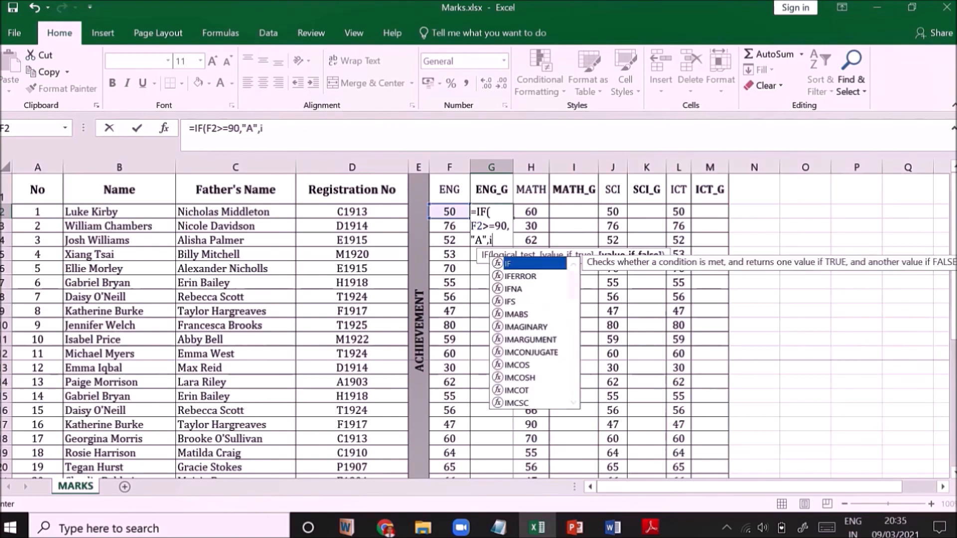
key(Tab)
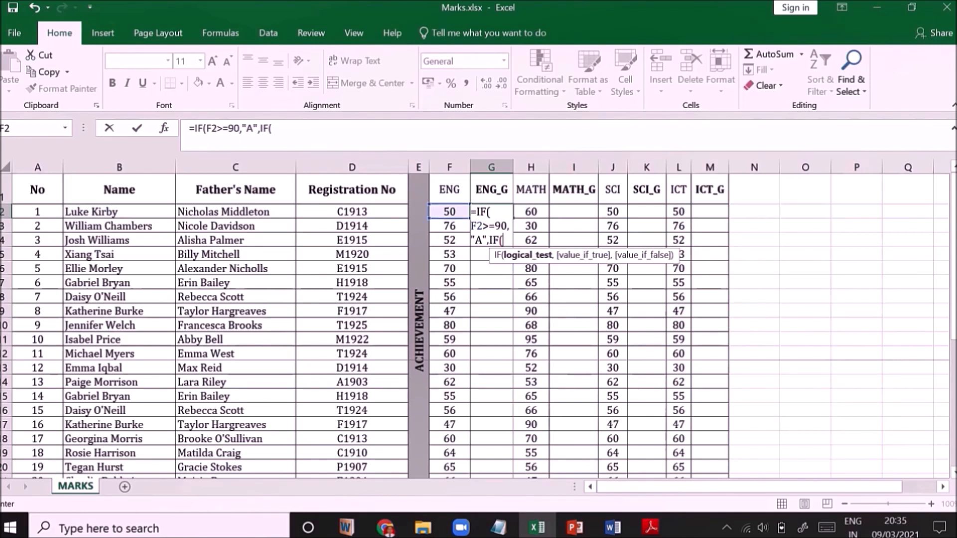
click(449, 212)
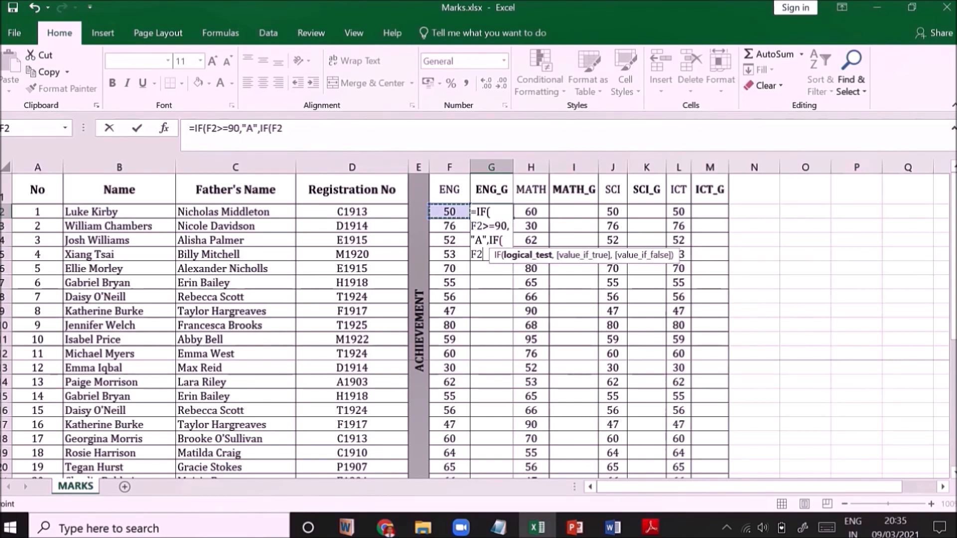
click(283, 129)
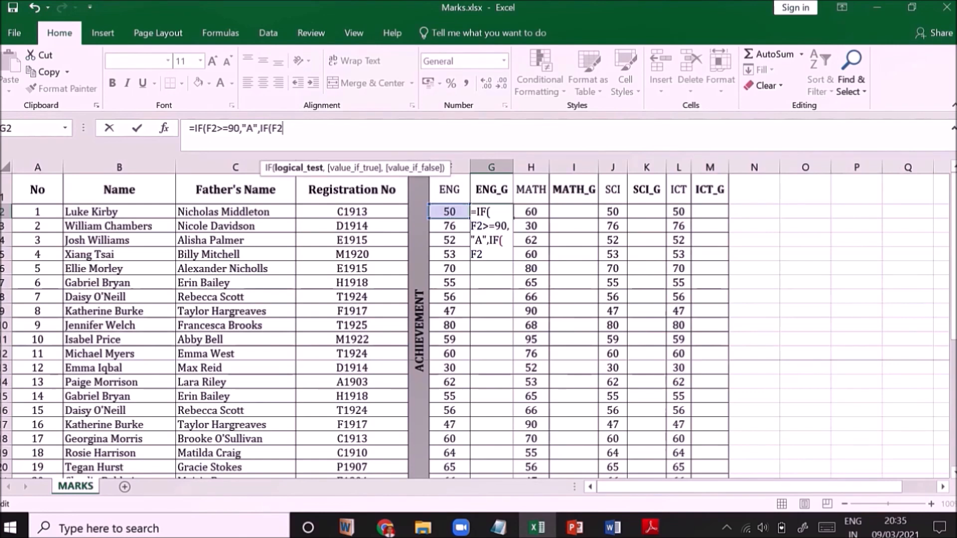
text(>=80,)
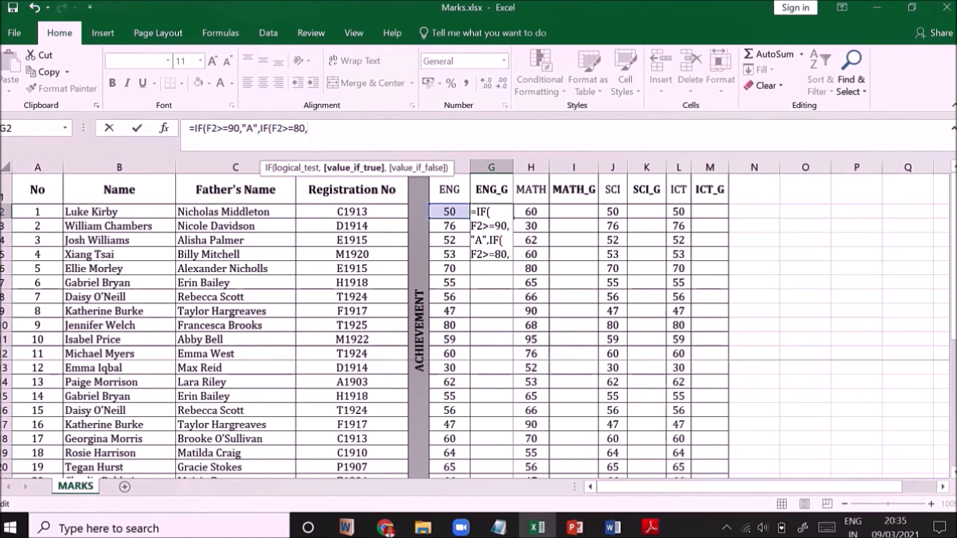
text("B",if)
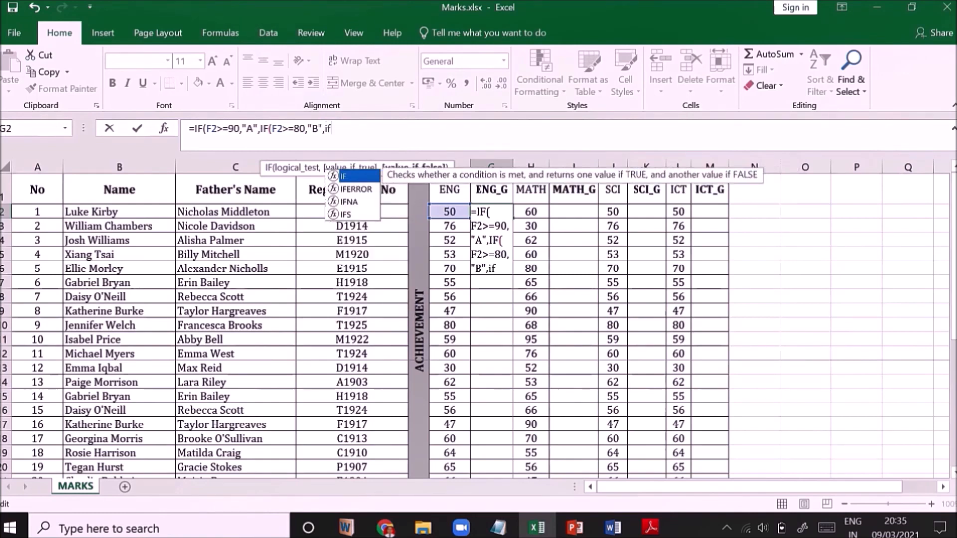
- Nest a third IF in the G2 formula that returns "C" when F2>=70
key(Tab)
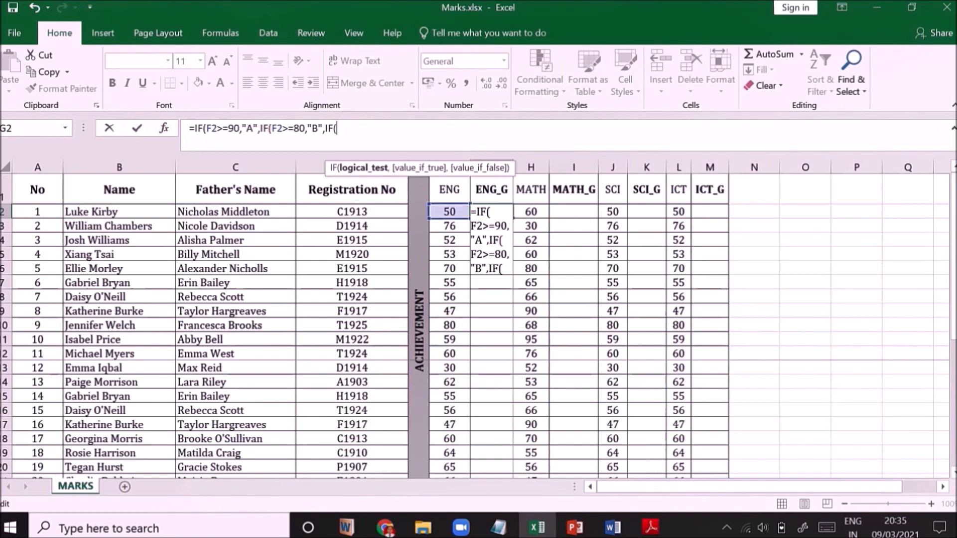
click(449, 212)
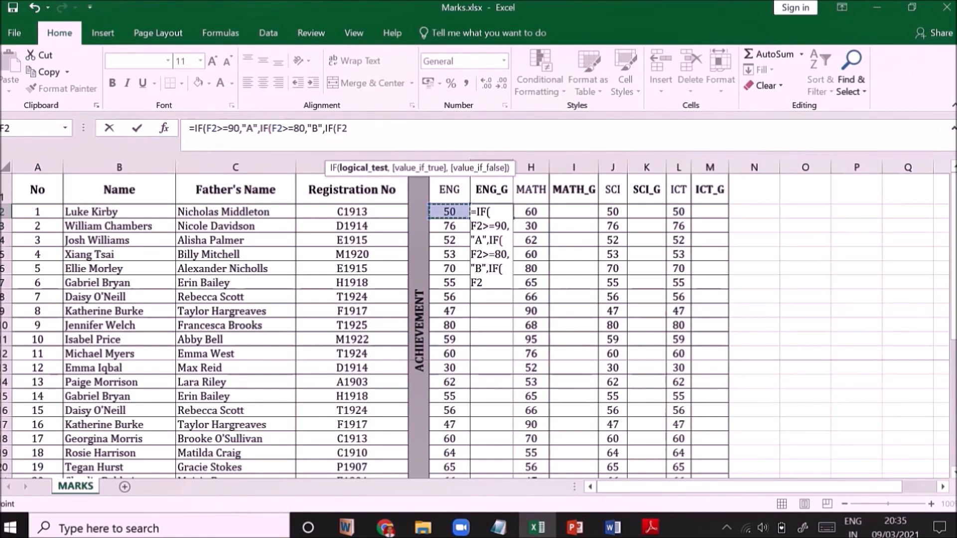
text(>=70)
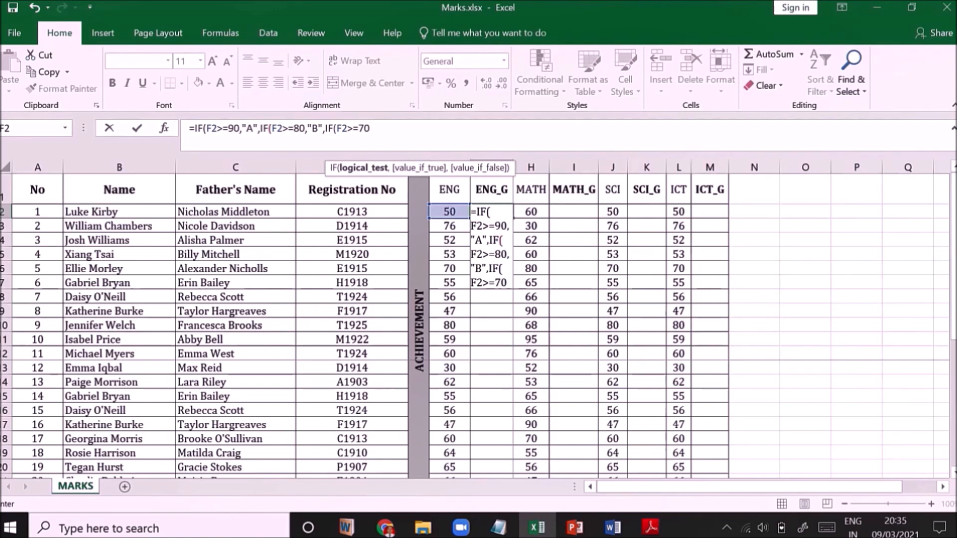
text(,"C)
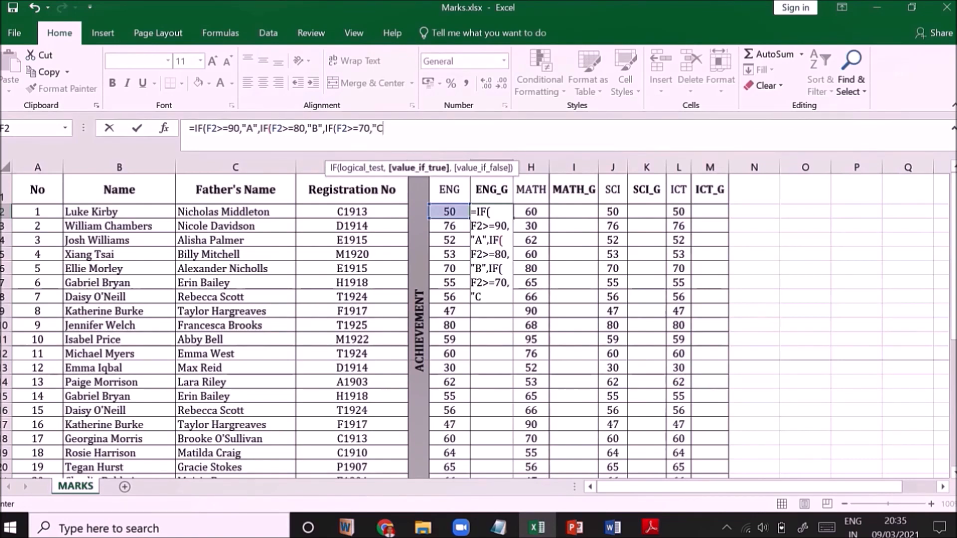
text(",)
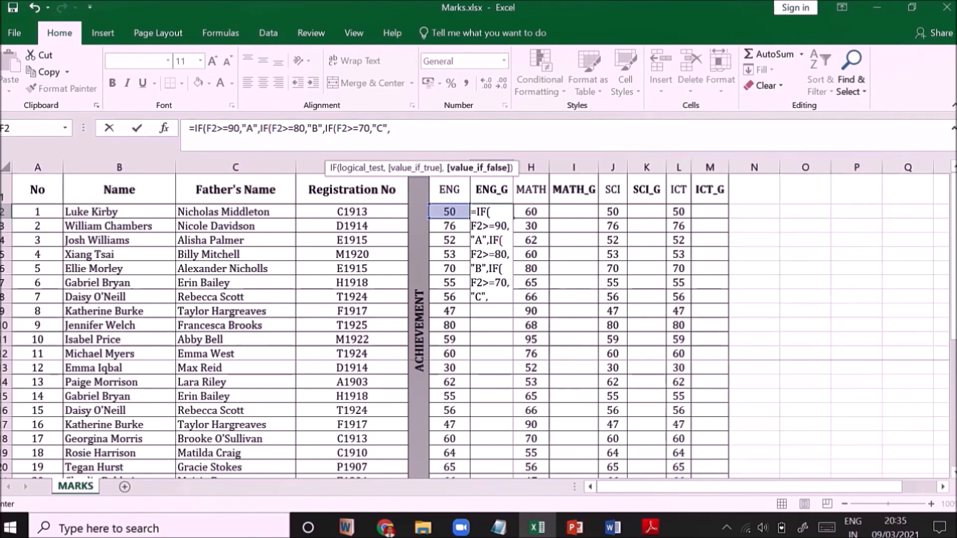
- Nest a fourth IF in the G2 formula that returns "D" when F2>=60
text(IF()
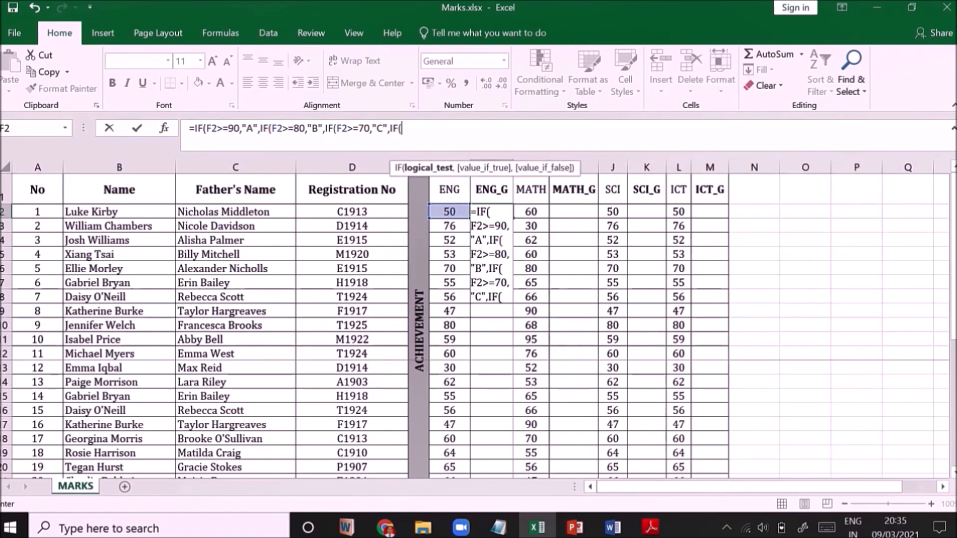
key(Left)
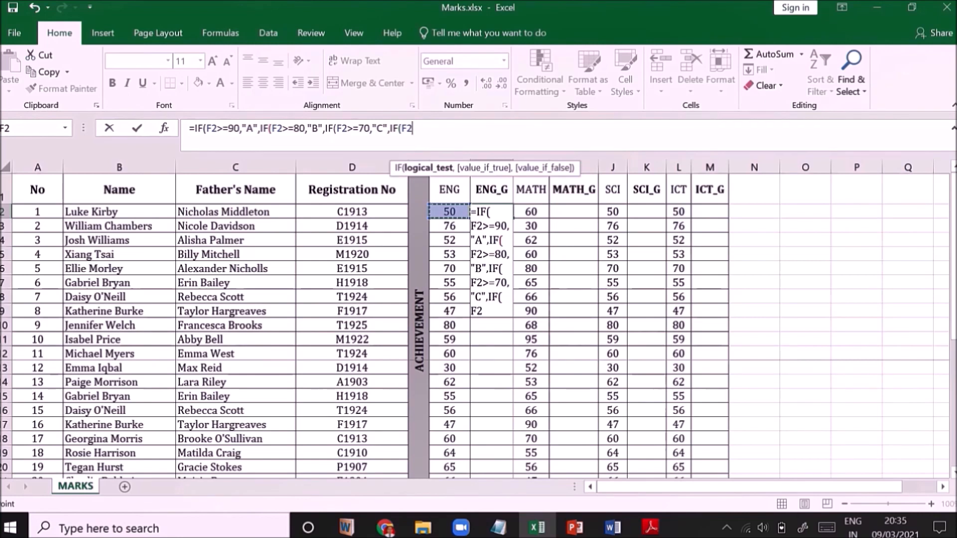
text(>=60)
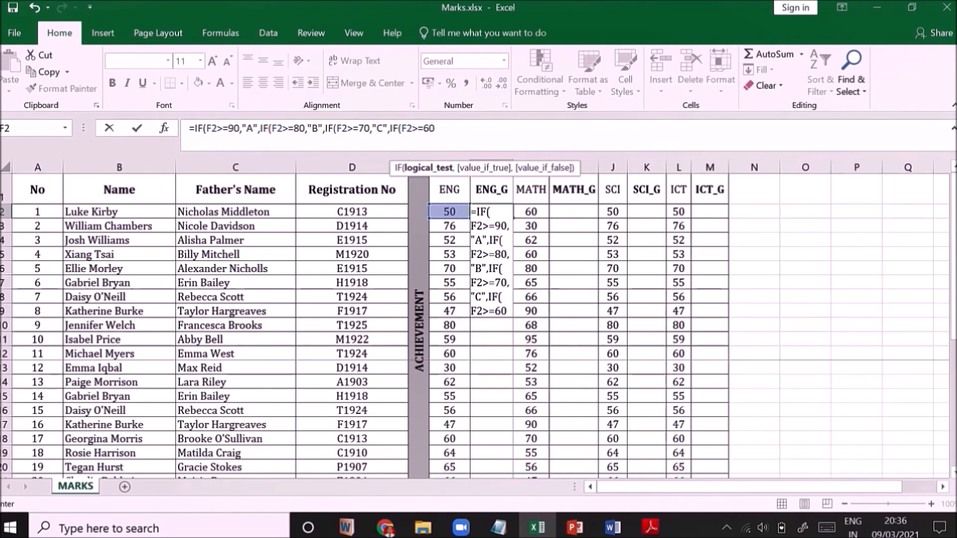
text(,"D)
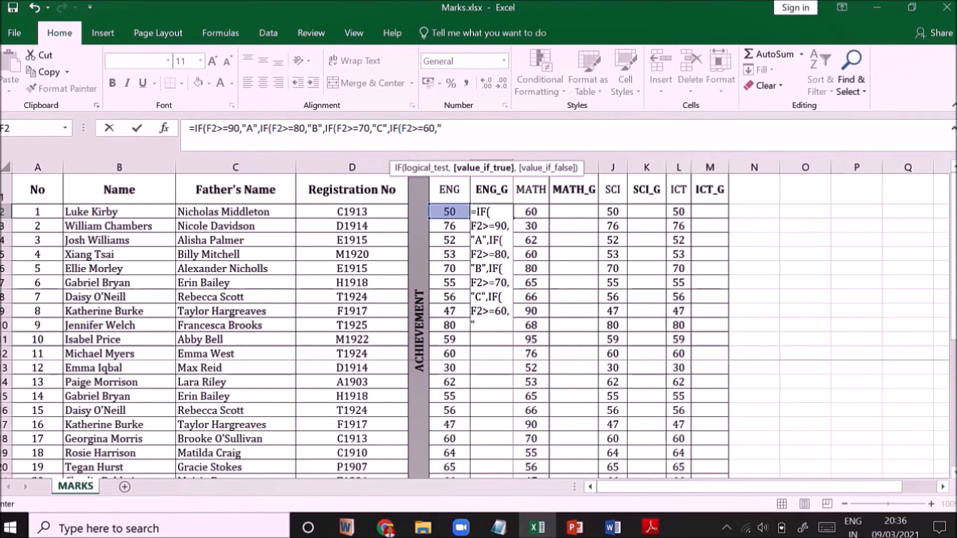
- Set "E" as the fallback grade in the G2 formula, close all four brackets and enter it
text(",E)
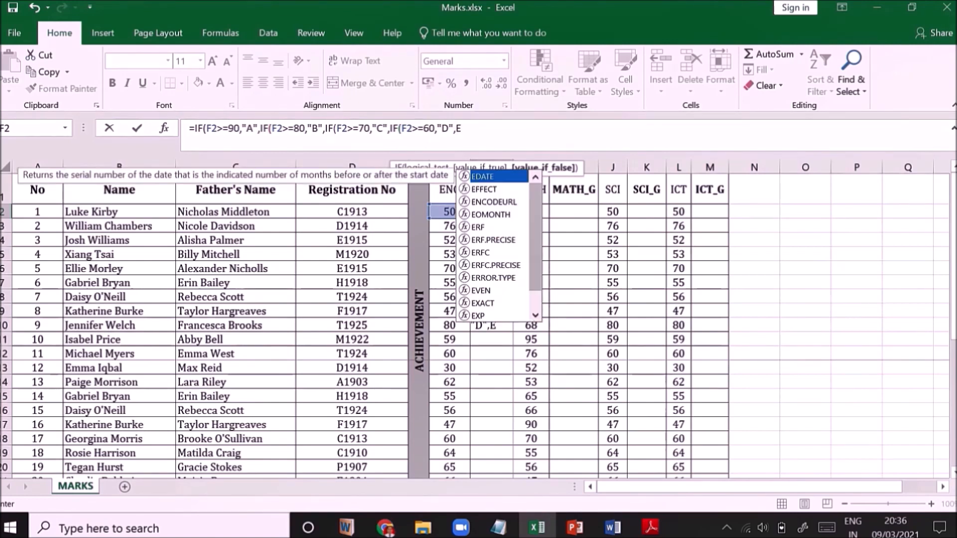
key(Escape)
key(BackSpace)
text(")
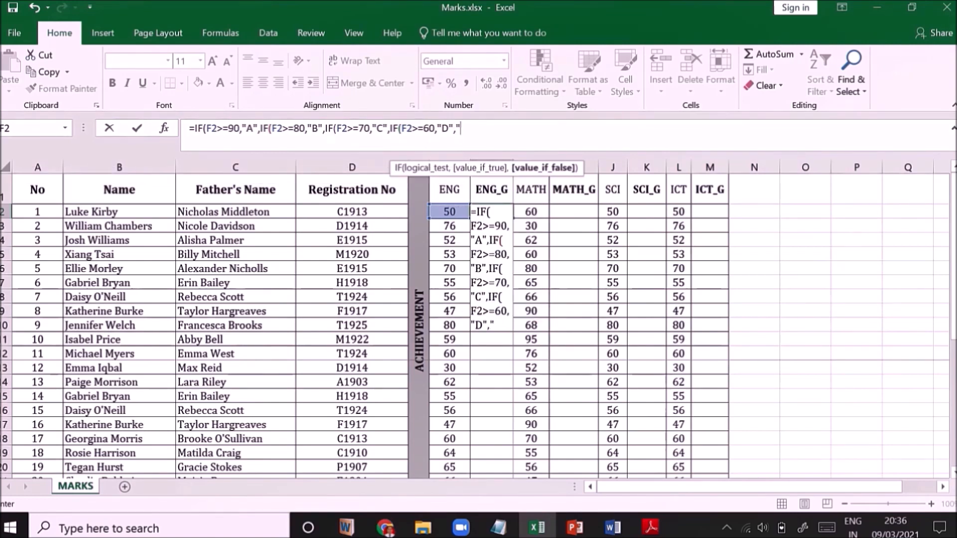
text(E)
text("))
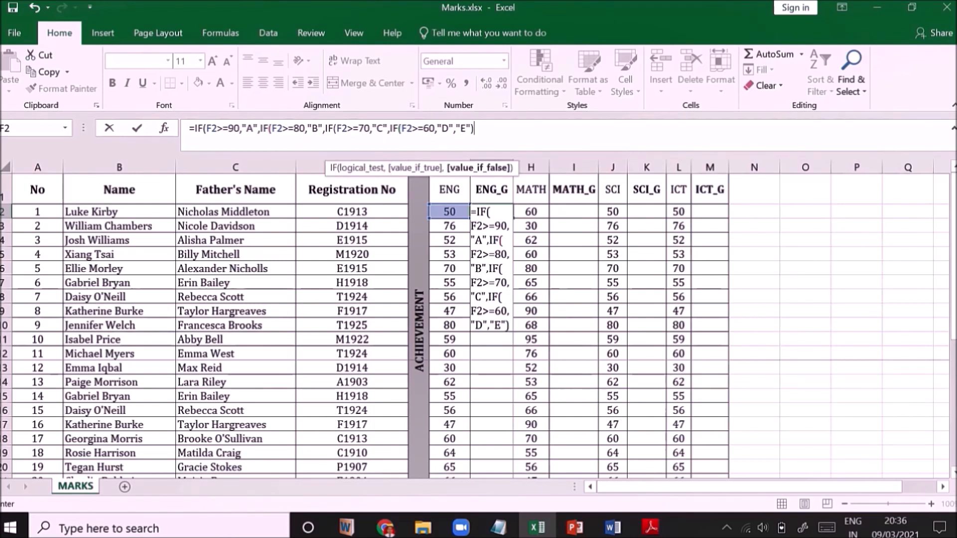
text())
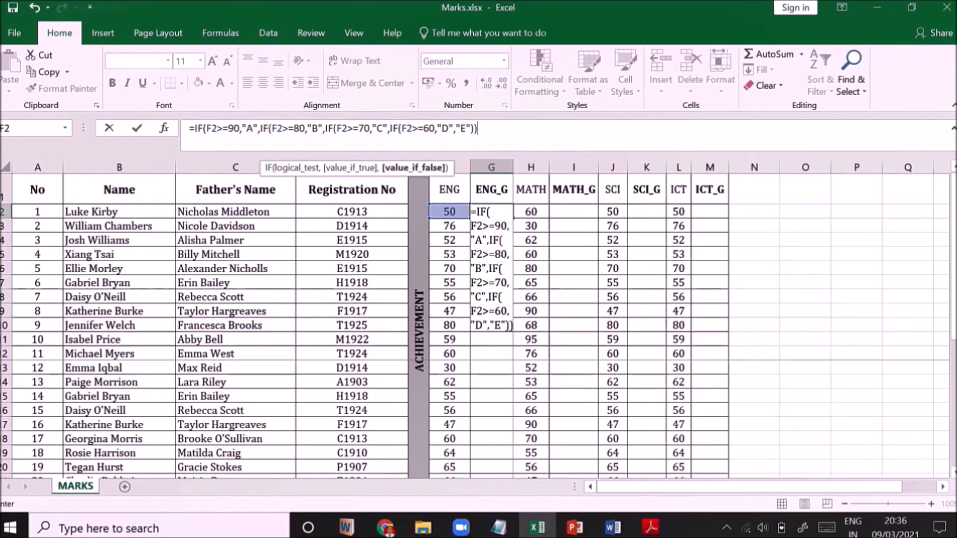
text()))
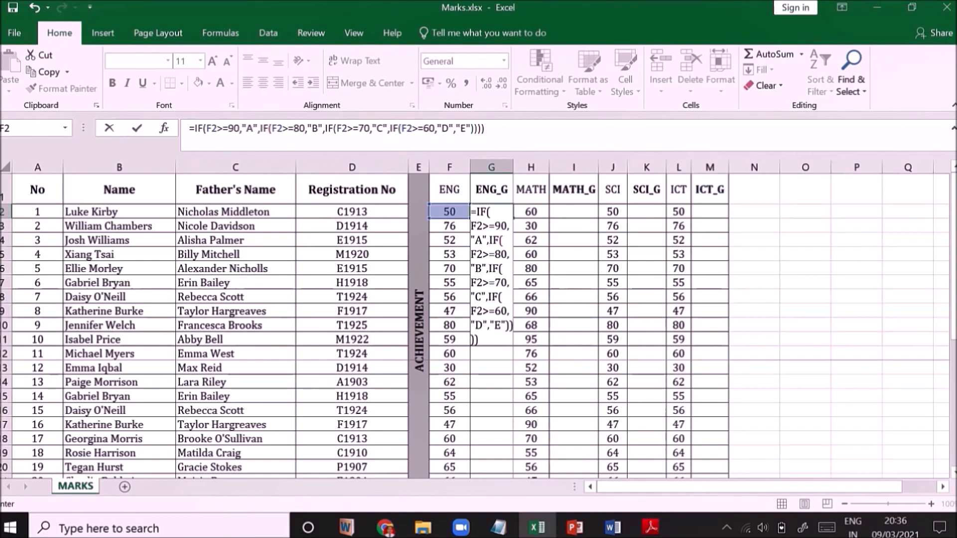
key(Return)
- Fill the G2 grade formula down the ENG_G column for all students and check the filled rows
click(491, 212)
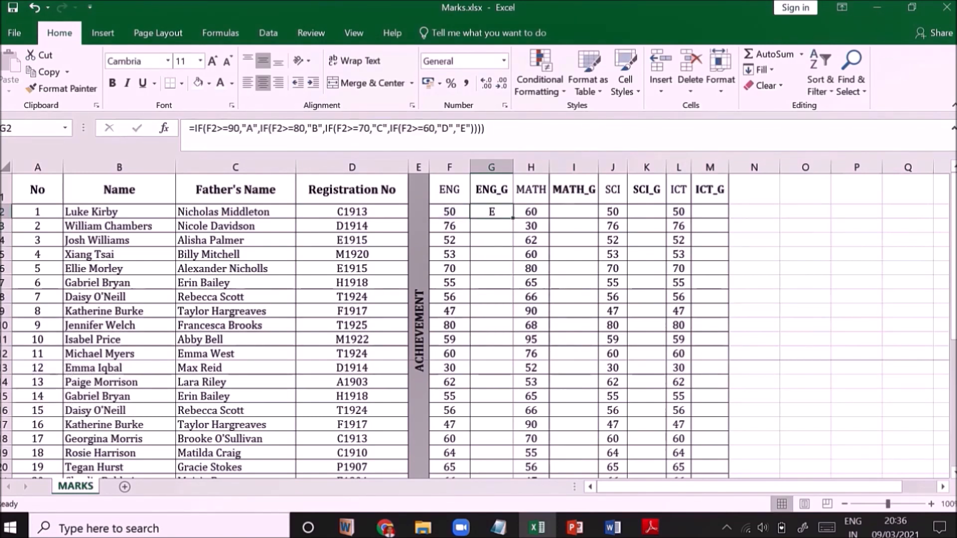
drag(513, 219, 513, 220)
double_click(513, 219)
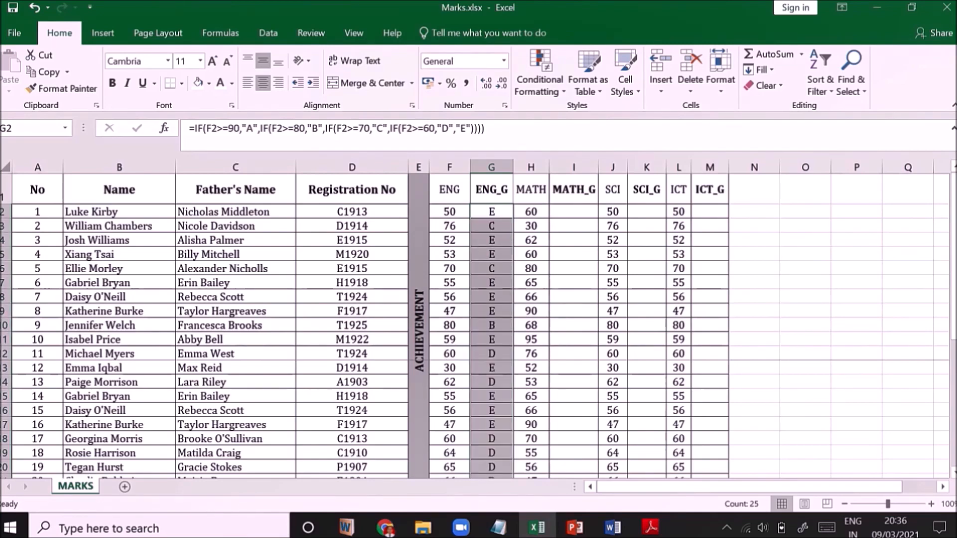
scroll(491, 419, down, 6)
scroll(492, 419, up, 6)
- Copy the grade formula from G2 into cell I2 of the MATH_G column
click(492, 212)
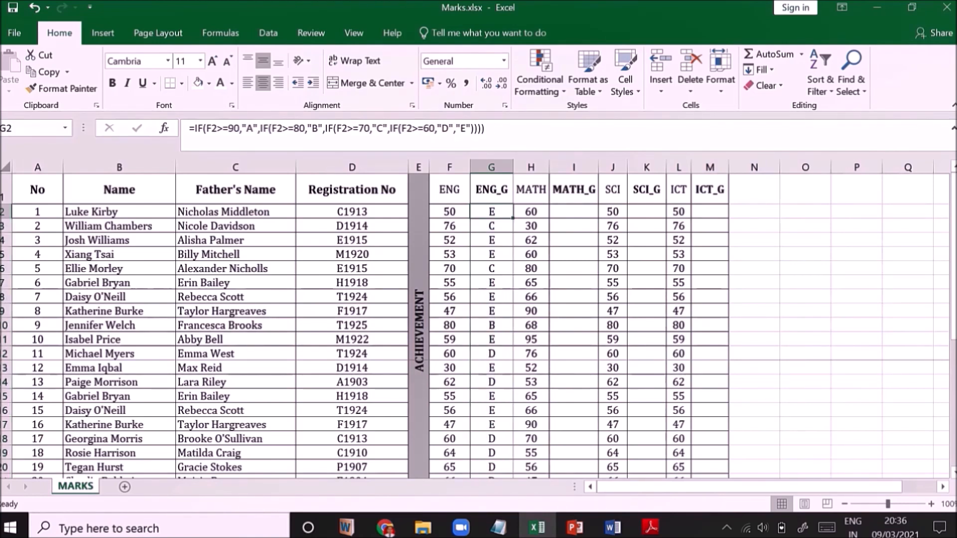
key(ctrl+c)
click(574, 212)
key(ctrl+v)
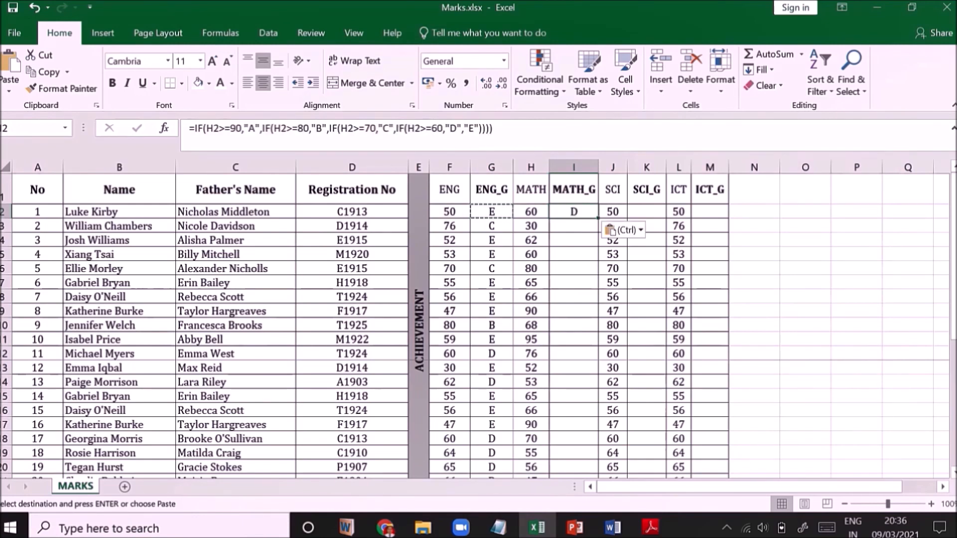
- Fill the I2 grade formula down the MATH_G column for all students and check the filled rows
double_click(598, 218)
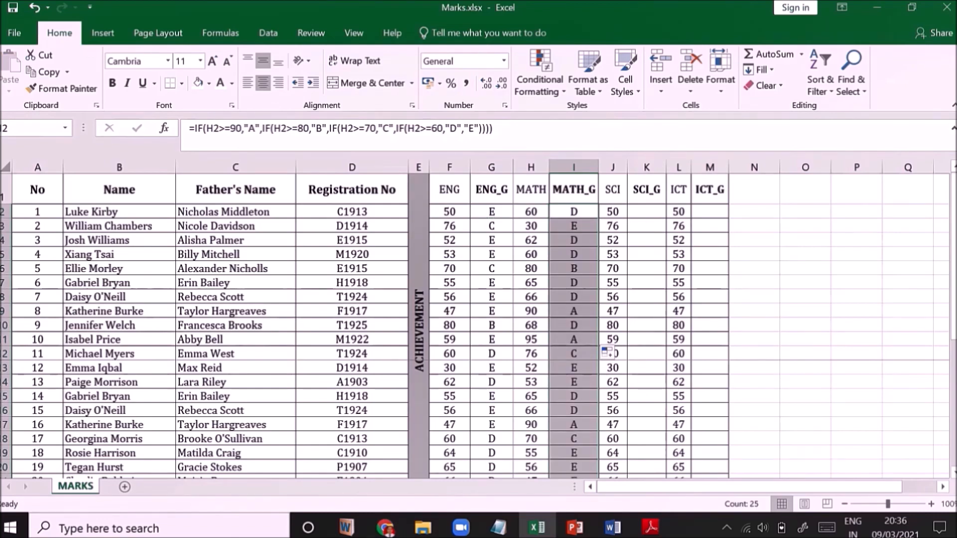
scroll(365, 420, down, 5)
scroll(365, 420, up, 5)
- Copy the grade formula from I2 into K2 and fill it down the SCI_G column for all students
click(647, 212)
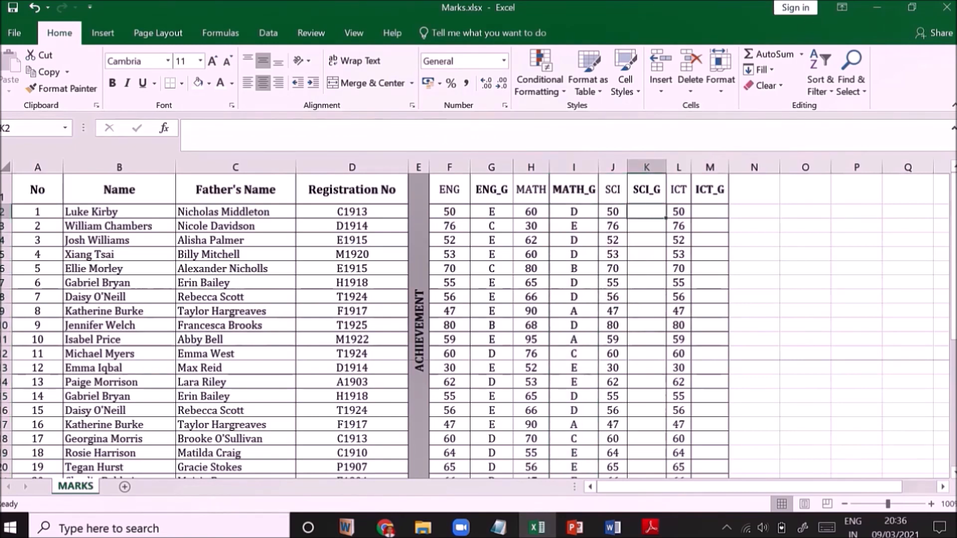
click(573, 212)
key(ctrl+c)
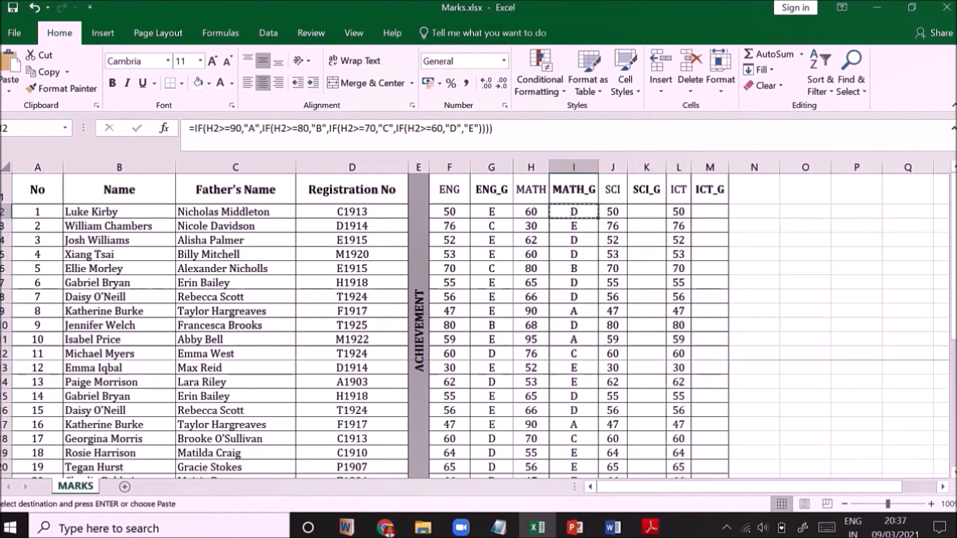
click(647, 212)
key(ctrl+v)
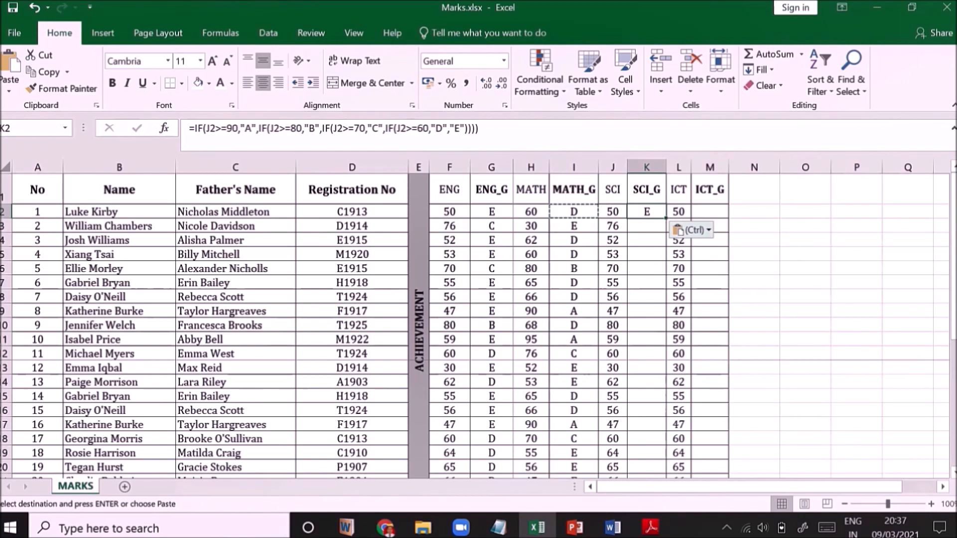
double_click(666, 218)
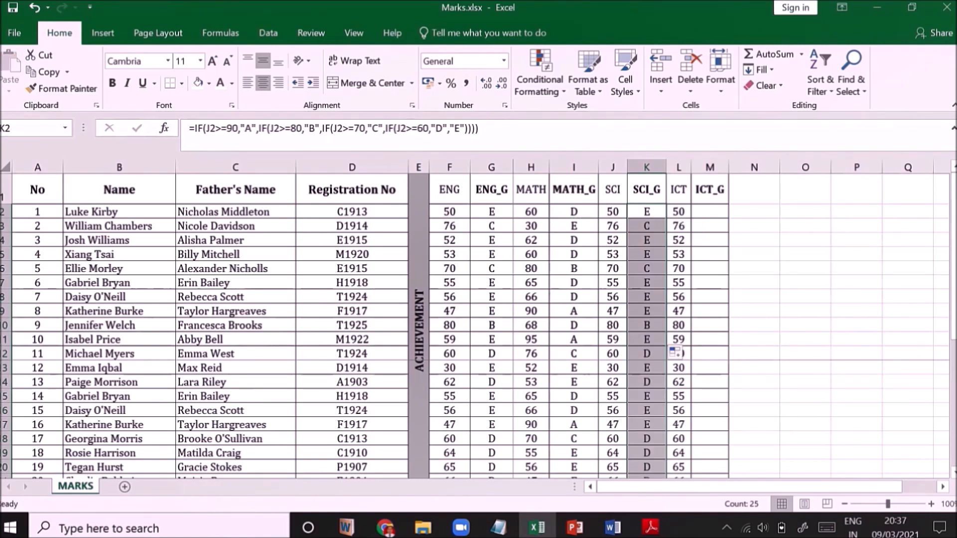
- Copy the grade formula from K2 into M2 and fill it down the ICT_G column for all students
click(647, 212)
key(ctrl+c)
click(710, 211)
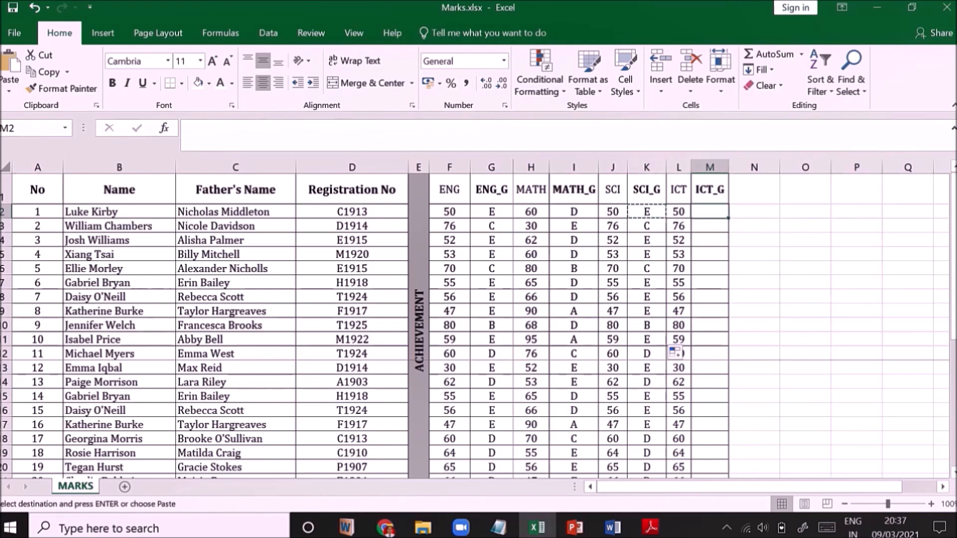
key(ctrl+v)
double_click(728, 218)
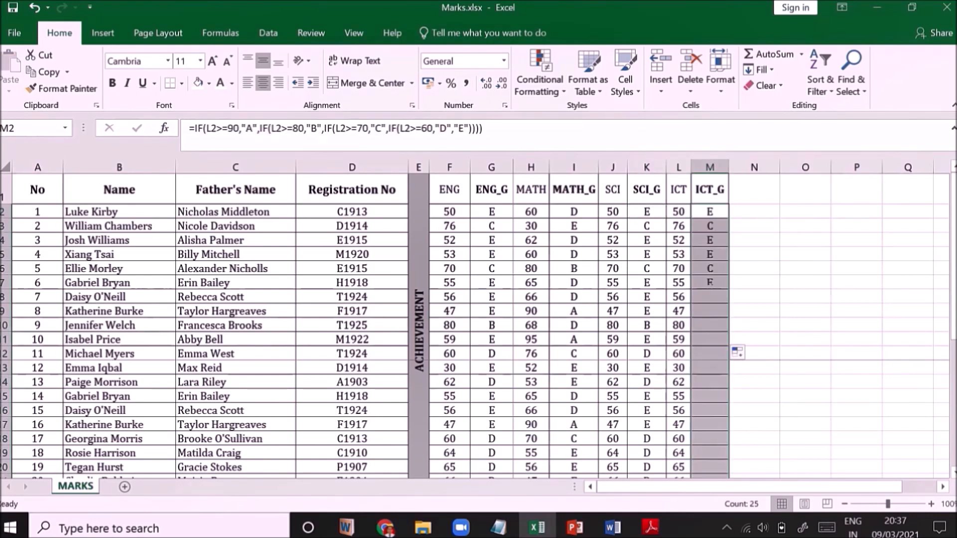